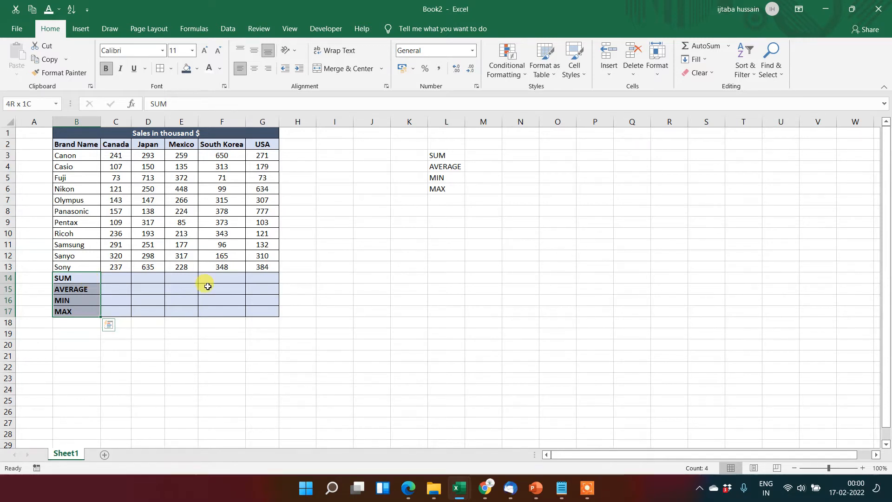
Enter the formula =SUM(C3:C13) in C14 to total the Canada sales.
key(Right)
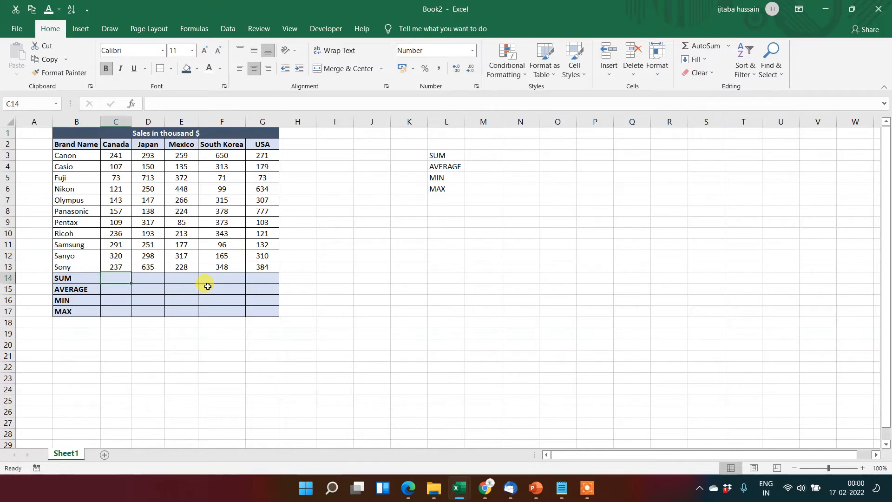
key(Right)
key(Left)
text(=)
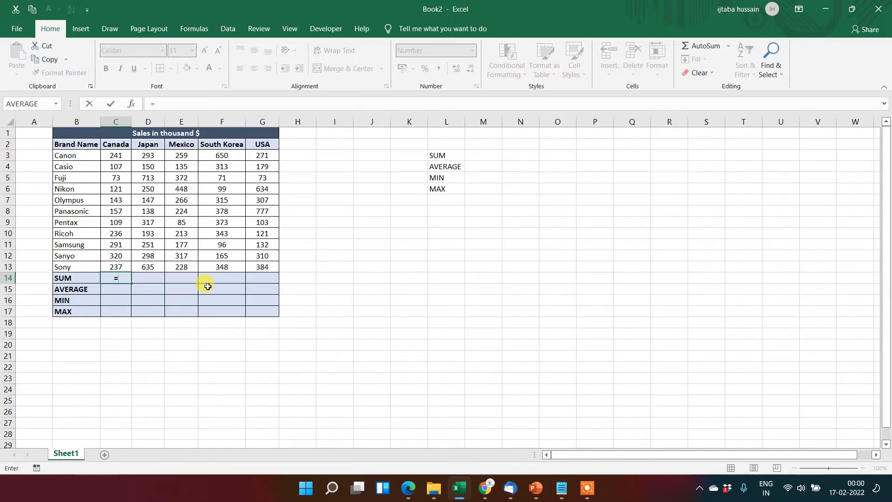
text(sum)
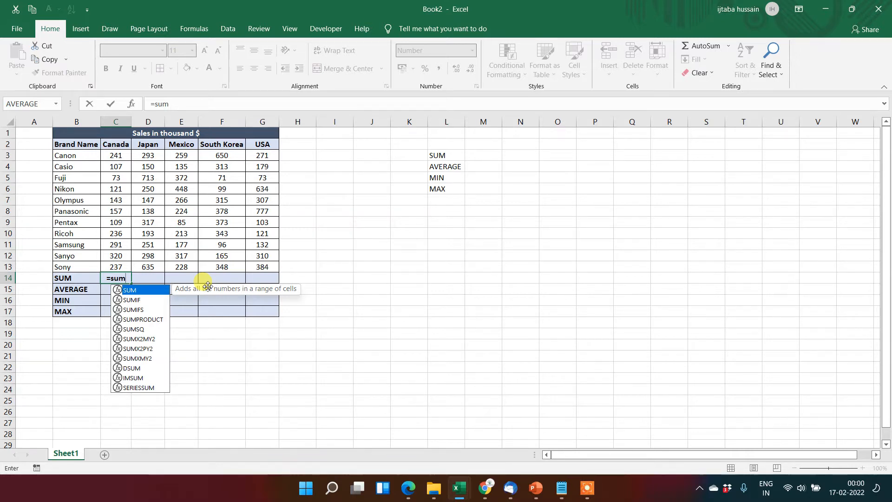
key(Tab)
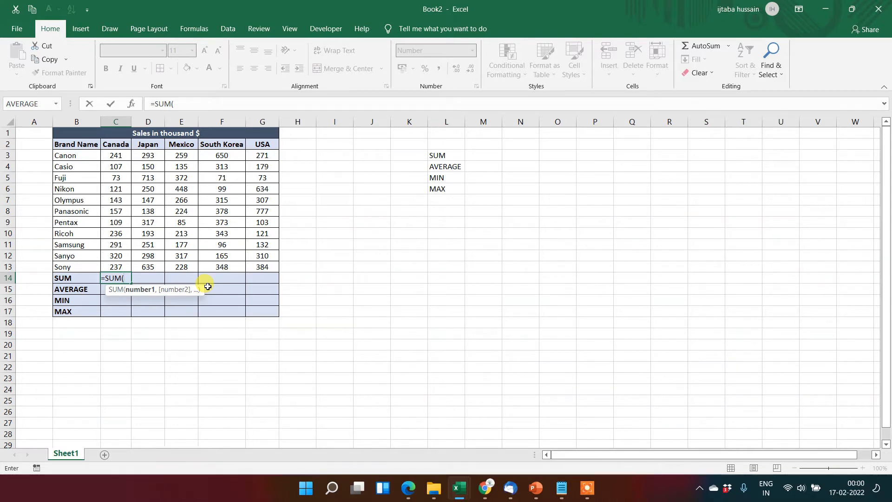
key(Up)
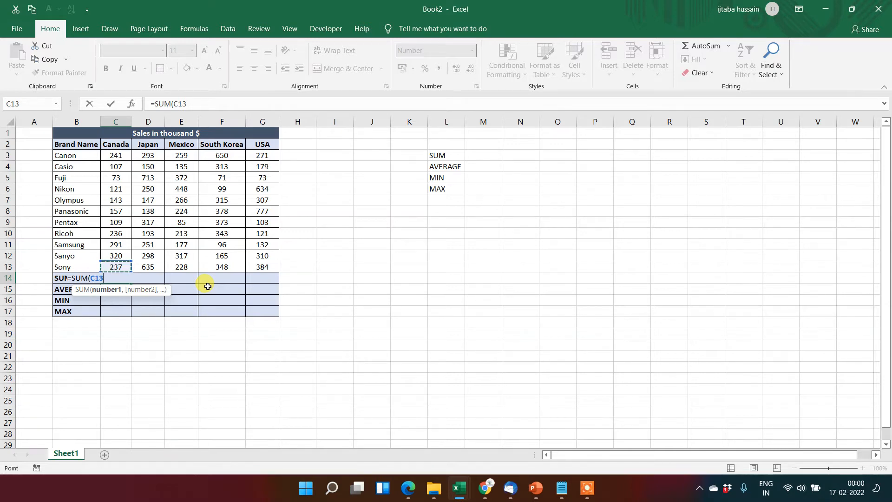
key(shift+Up)
key(shift+Up)
key(shift+Up)
key(shift+Up)
key(shift+Up)
key(shift+Up)
key(shift+Up)
key(shift+Up)
key(shift+Up)
key(shift+Up)
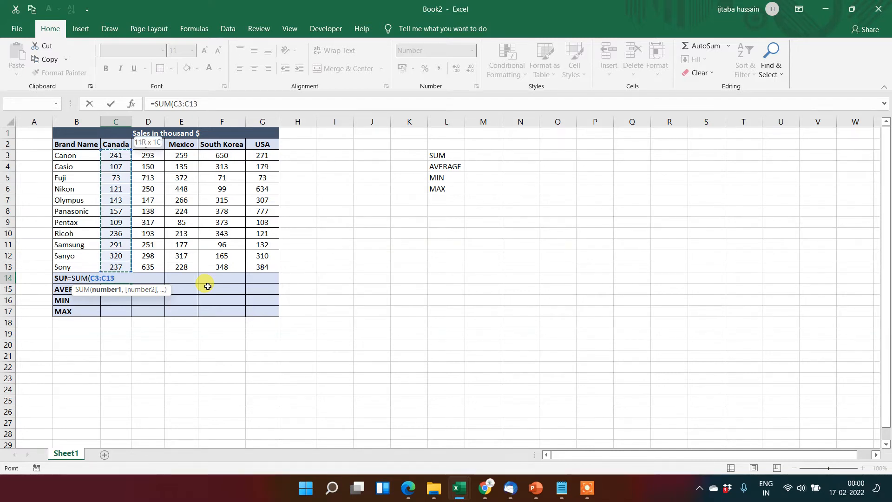
text())
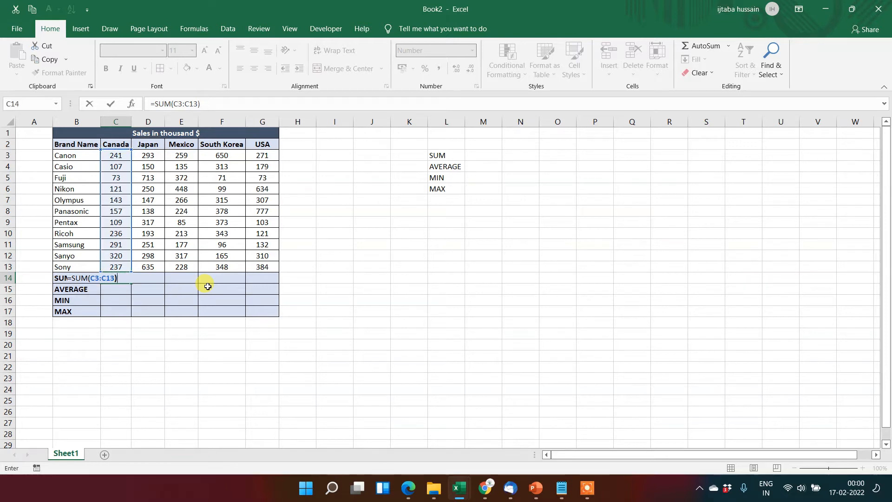
key(Return)
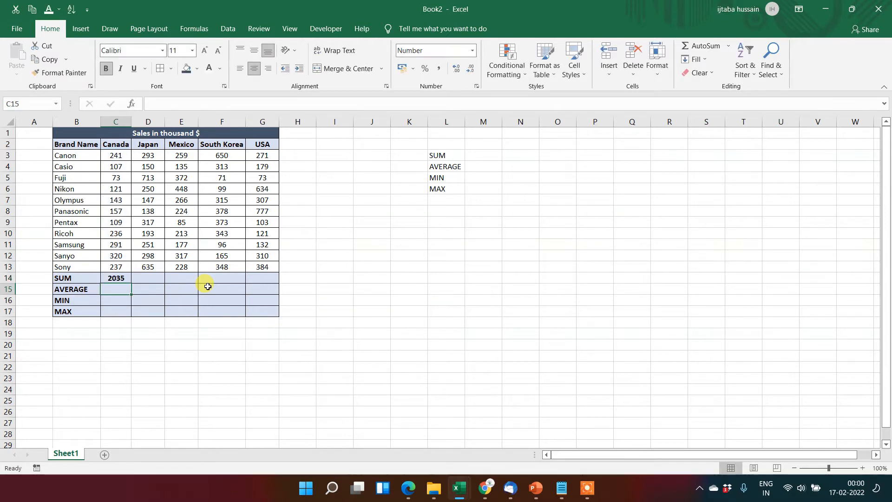
Copy the Canada SUM formula in C14 across the row through G14 for the remaining countries.
key(Up)
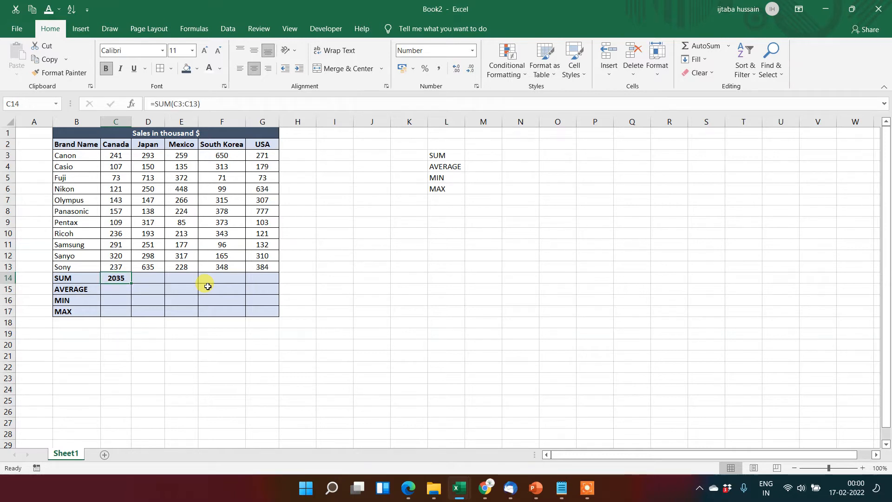
key(Left)
key(Right)
key(ctrl+c)
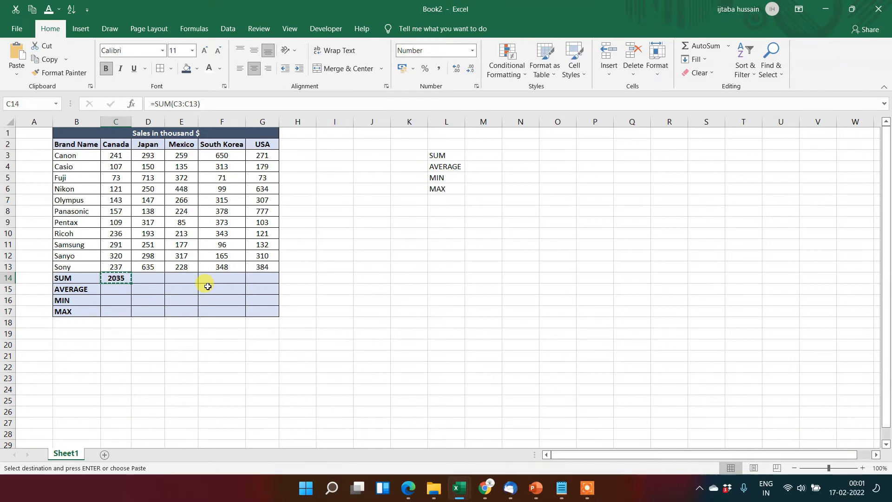
key(shift+Right)
key(shift+Right)
key(shift+Right)
key(shift+Right)
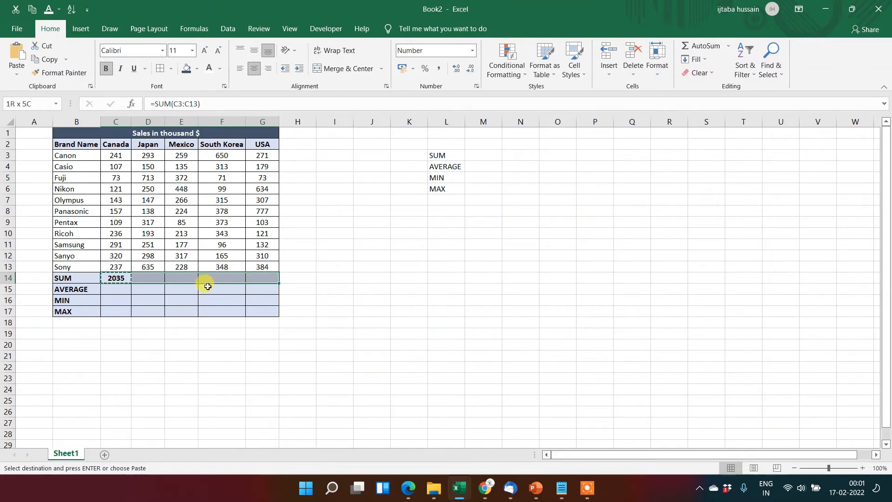
key(ctrl+v)
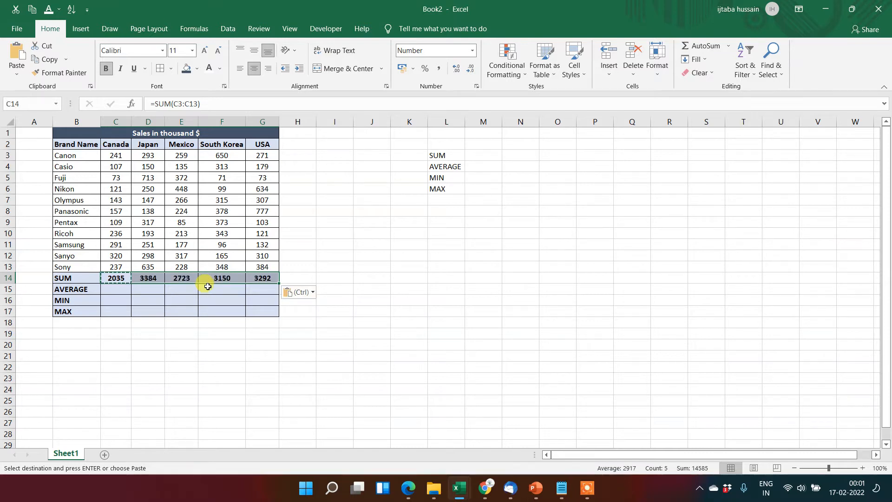
Inspect the SUM formulas copied across row 14, including the cell range used by the Japan total in D14.
key(Right)
key(Right)
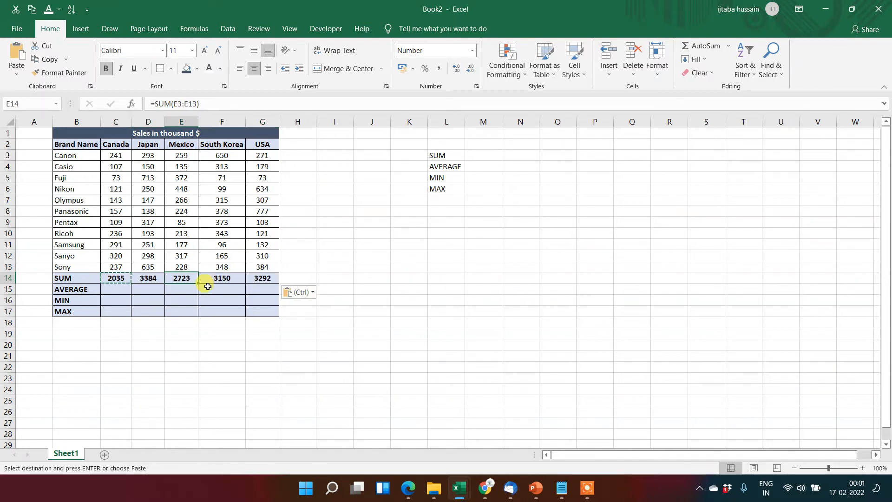
key(Left)
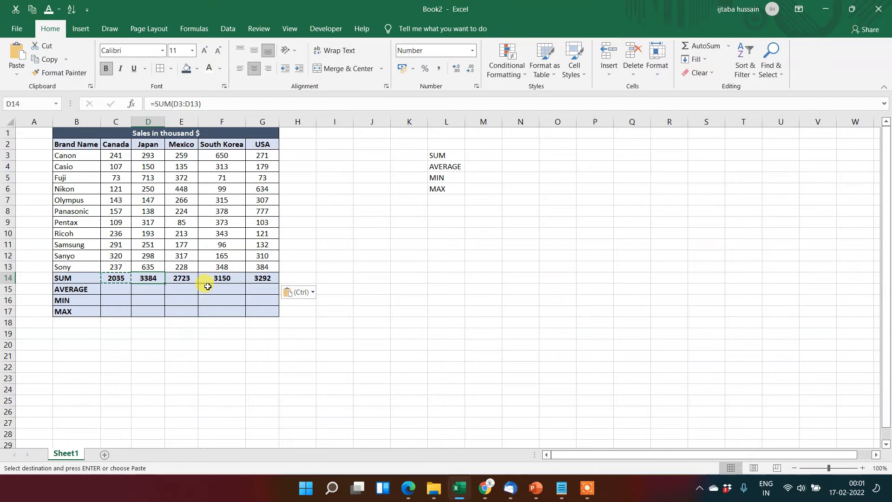
key(XF86MonBrightnessDown)
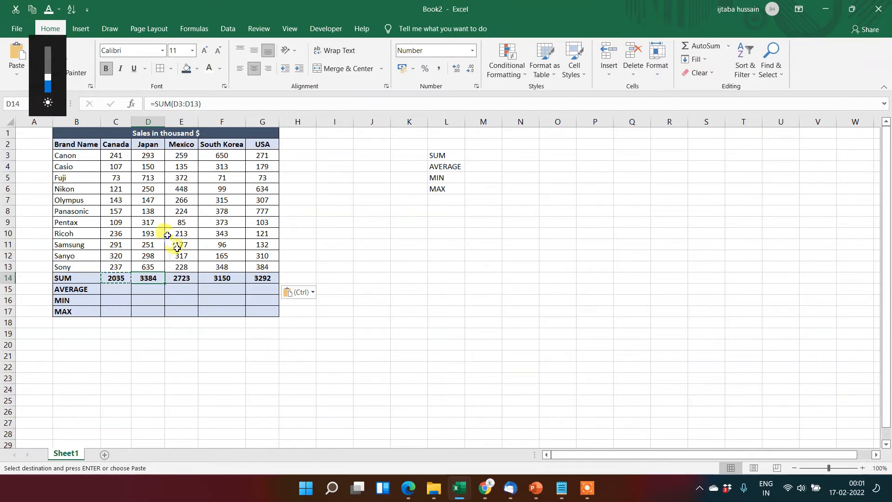
double_click(155, 277)
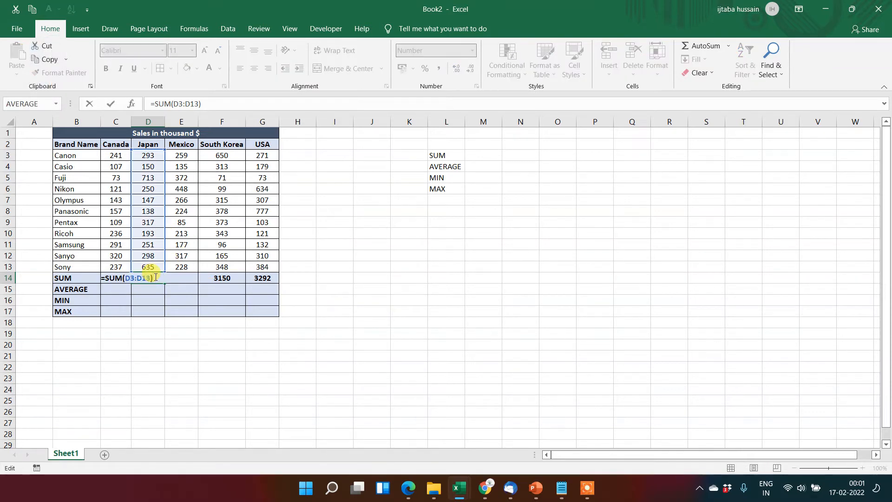
key(Return)
key(Up)
key(Right)
key(Right)
key(Right)
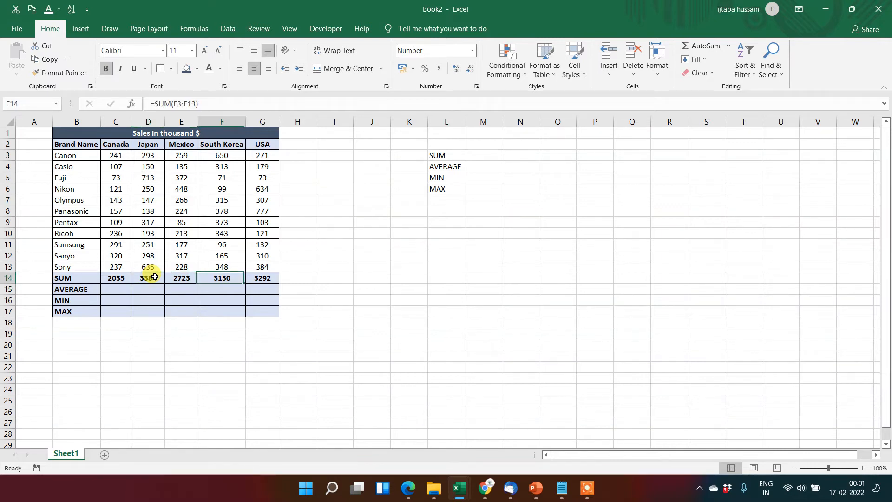
key(Left)
key(Left)
key(Left)
key(Left)
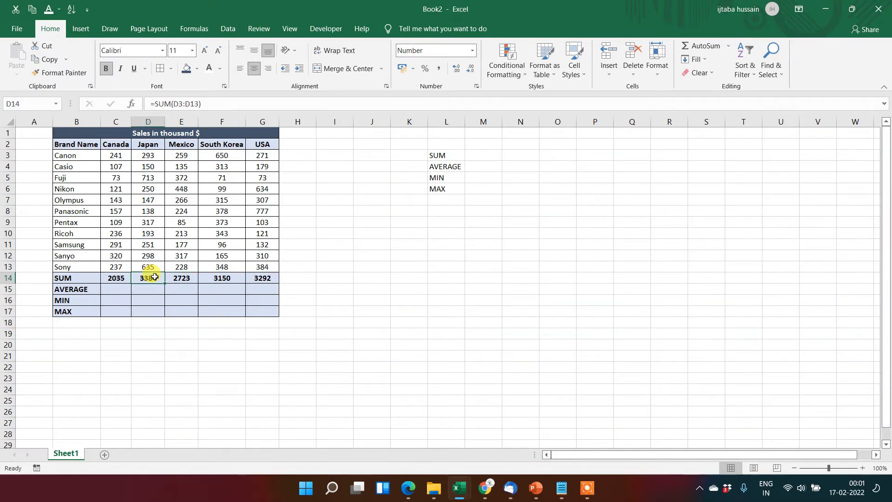
Insert the AVERAGE function into C15 using the Insert Function dialog.
key(Down)
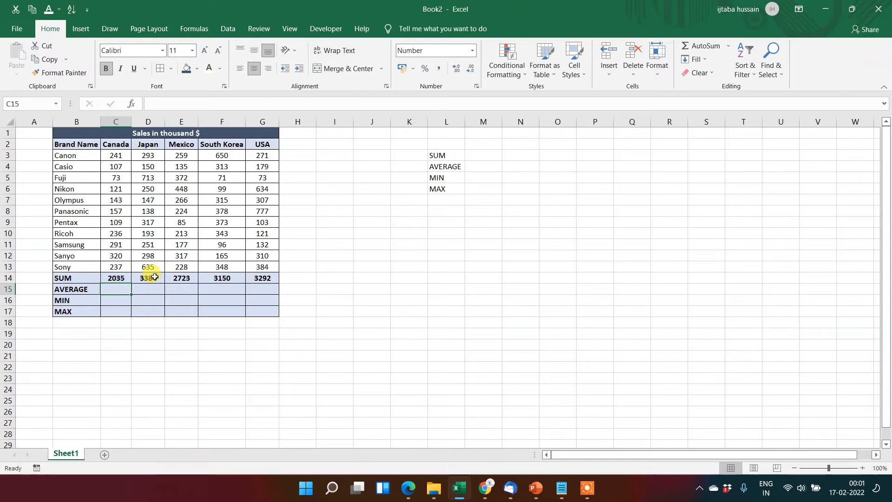
key(Up)
key(Down)
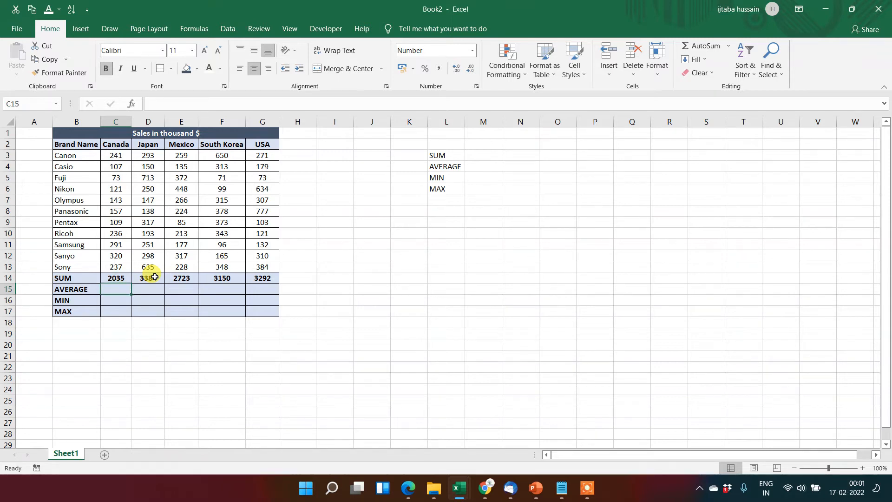
click(131, 104)
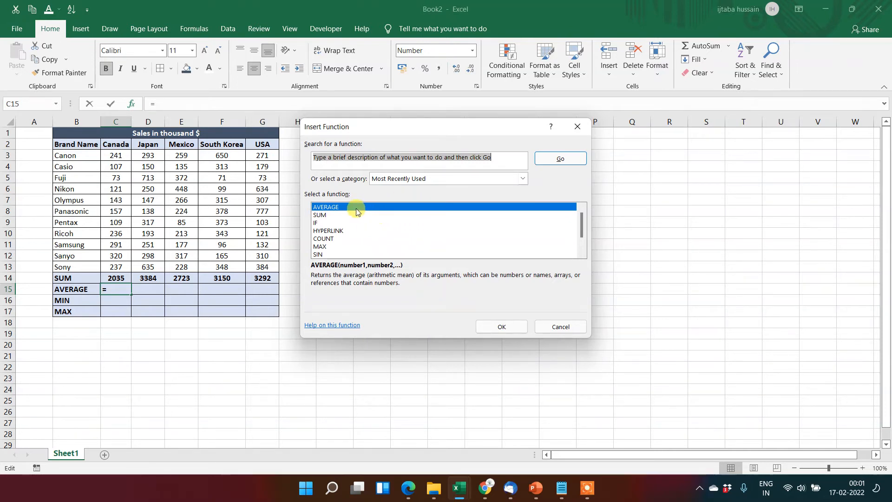
click(502, 326)
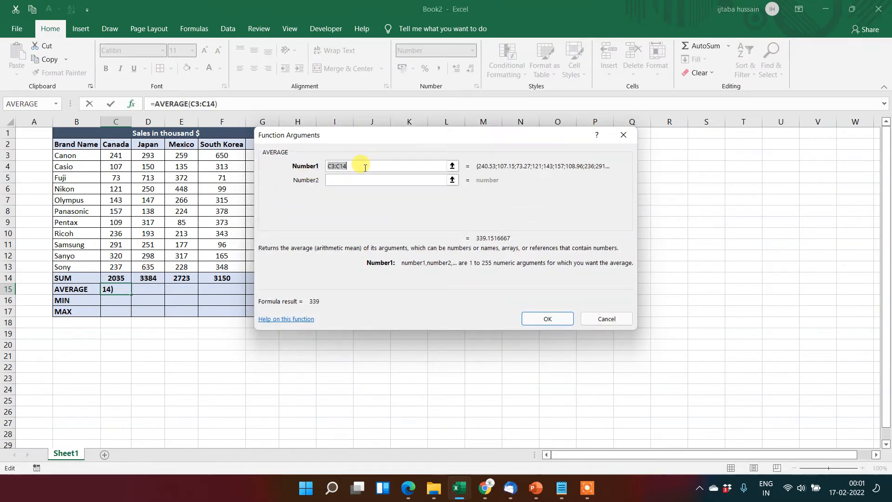
Set the AVERAGE function's first three arguments to the individual cells C13, C12 and C11.
click(120, 269)
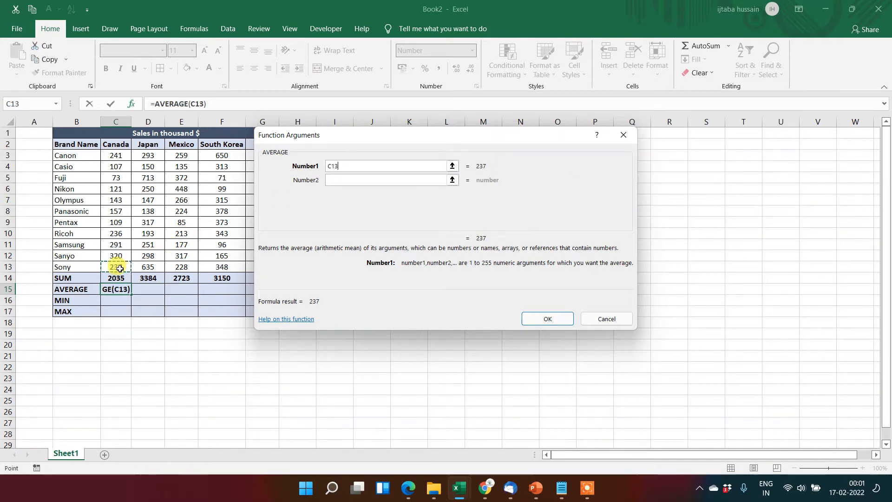
click(333, 179)
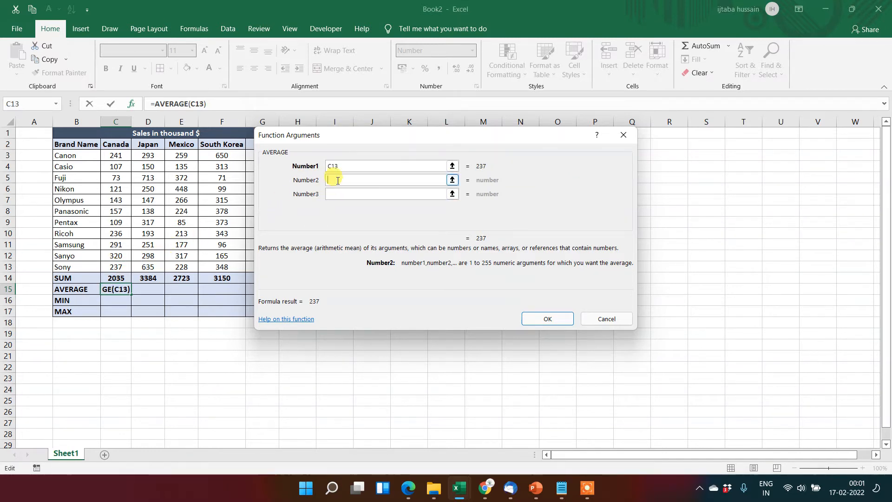
click(118, 257)
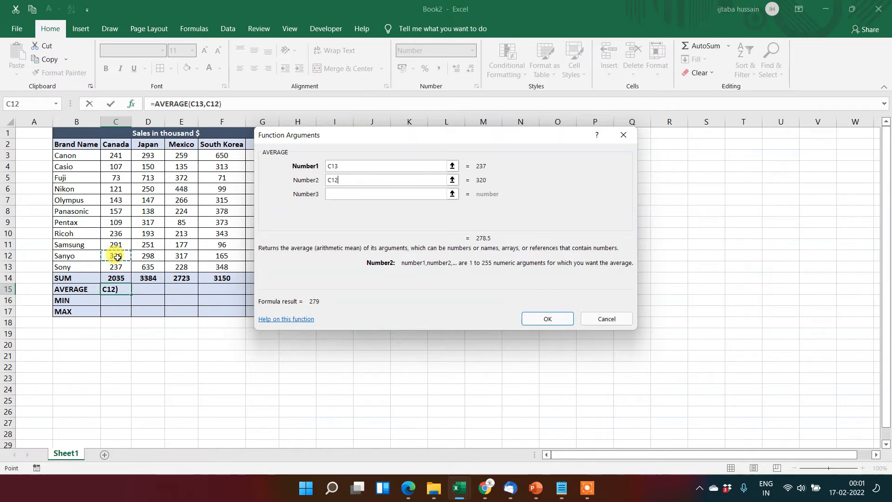
click(360, 195)
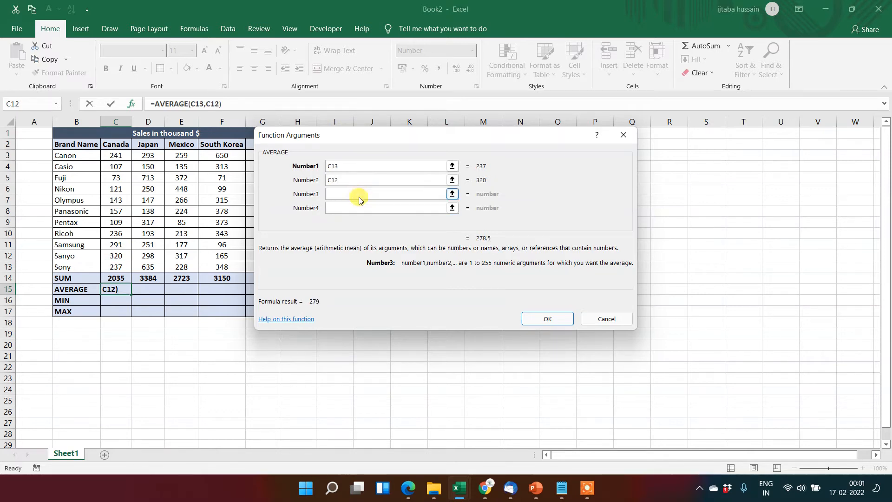
click(122, 244)
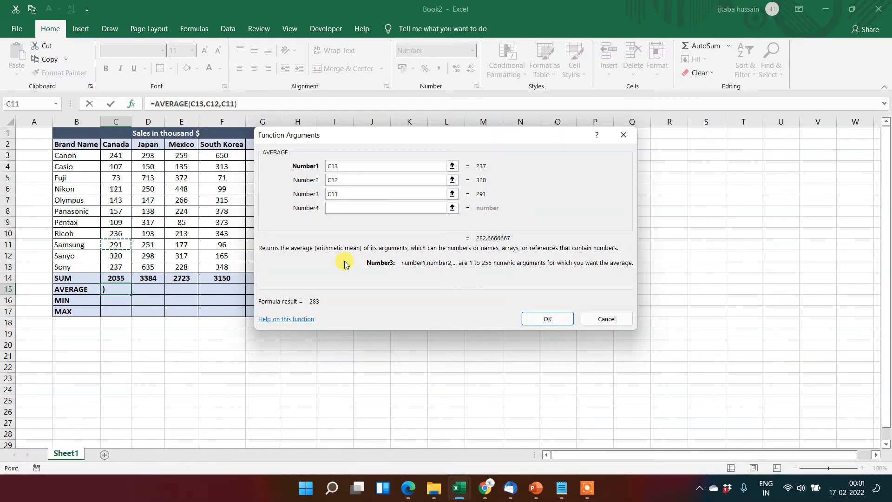
Clear the Number3, Number2 and Number1 arguments of the AVERAGE function.
key(BackSpace)
key(BackSpace)
key(BackSpace)
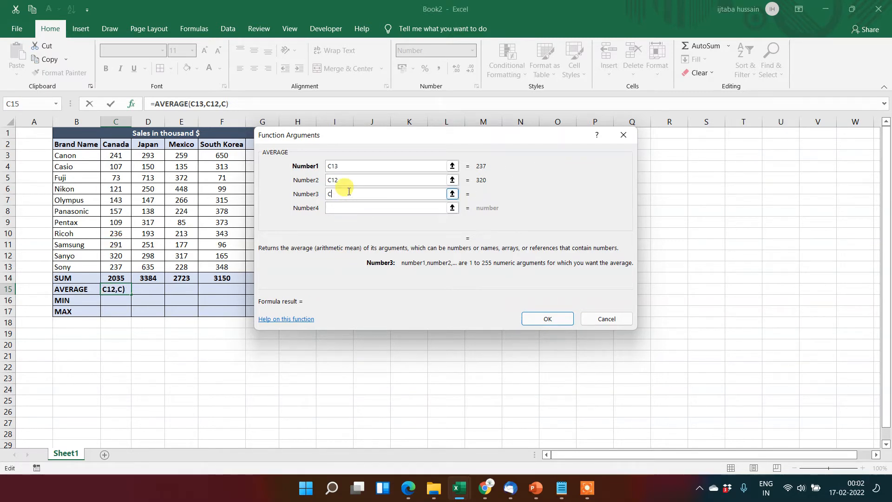
click(346, 183)
key(BackSpace)
key(BackSpace)
key(BackSpace)
click(349, 166)
key(BackSpace)
key(BackSpace)
key(BackSpace)
Set the AVERAGE function's Number1 argument to the Canada range C3:C13 and apply the formula.
click(117, 266)
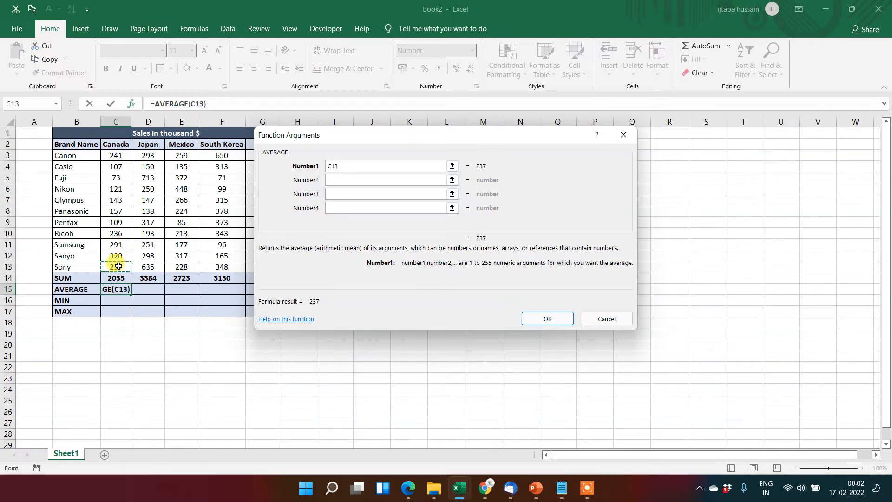
key(shift+Up)
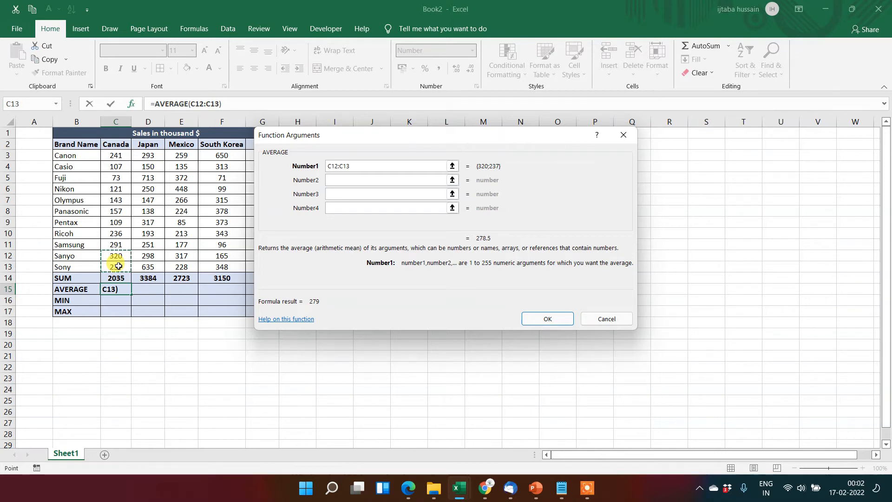
key(shift+Up)
key(shift+Up)
key(shift+Up)
key(shift+Up)
key(shift+Up)
key(shift+Up)
key(shift+Up)
key(shift+Up)
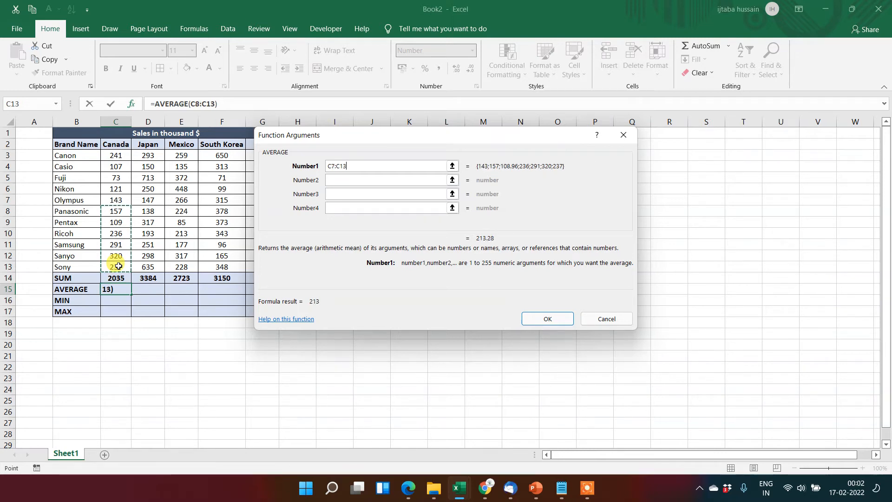
key(shift+Up)
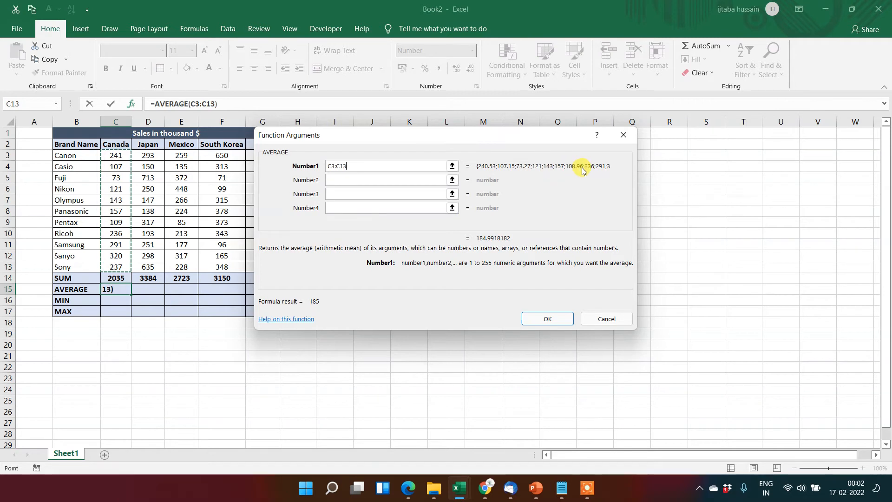
click(540, 323)
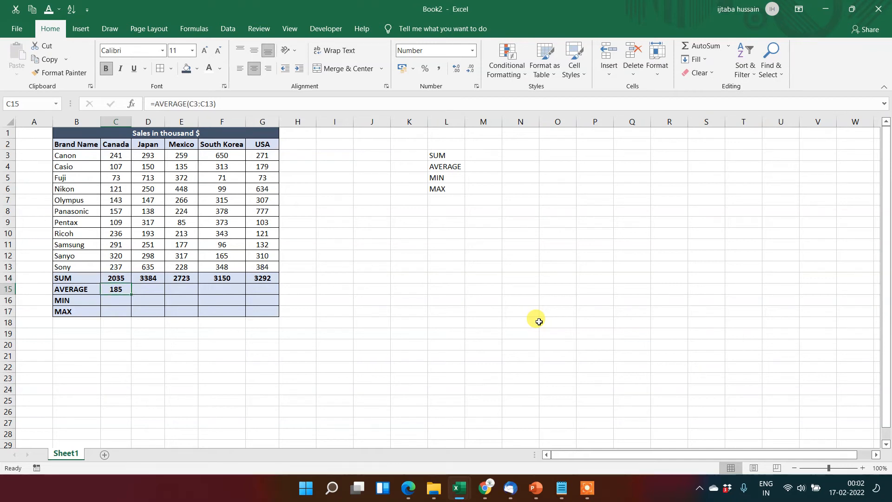
Copy the Canada AVERAGE formula from C15 across the row to the USA column, G15.
key(ctrl+c)
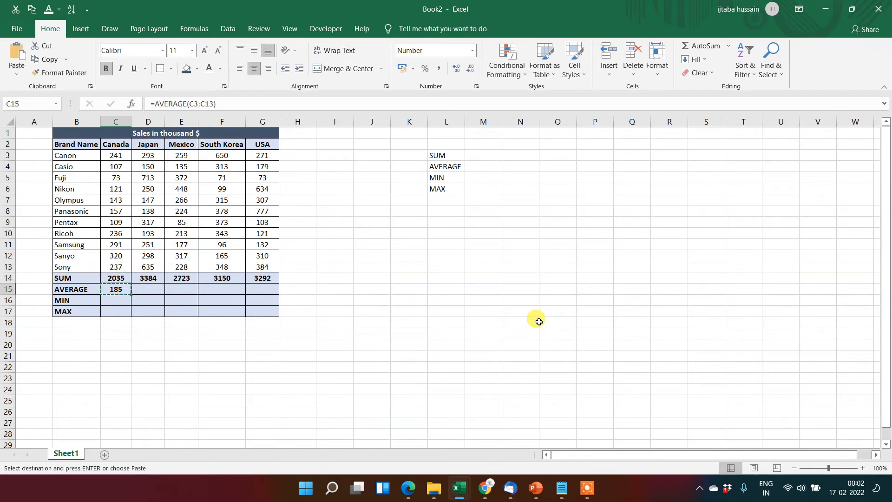
key(shift+Right)
key(shift+Right)
key(shift+Right)
key(shift+Right)
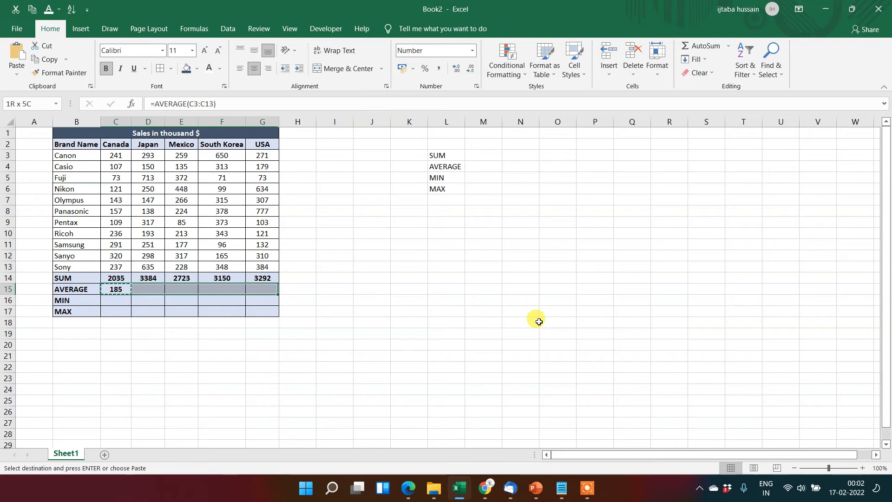
key(Return)
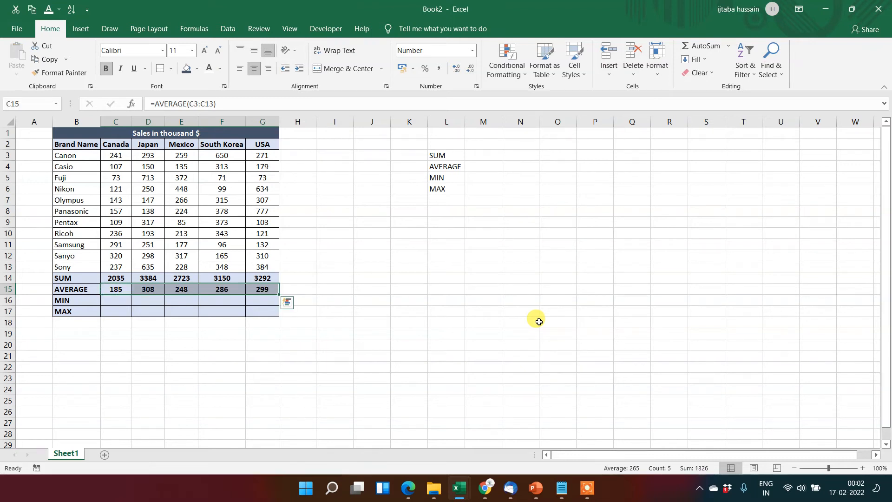
Examine the copied AVERAGE formulas for each country along row 15.
key(Down)
key(Up)
key(Right)
key(Right)
key(Right)
key(Right)
key(Right)
key(Left)
key(Left)
key(Left)
key(Left)
key(Left)
Enter a MIN formula in C16 over the Canada range C3:C13.
key(Down)
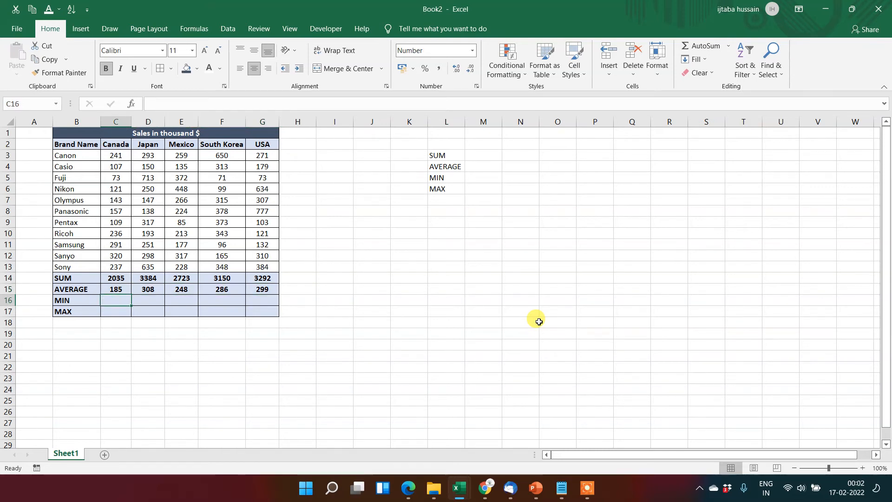
text(=)
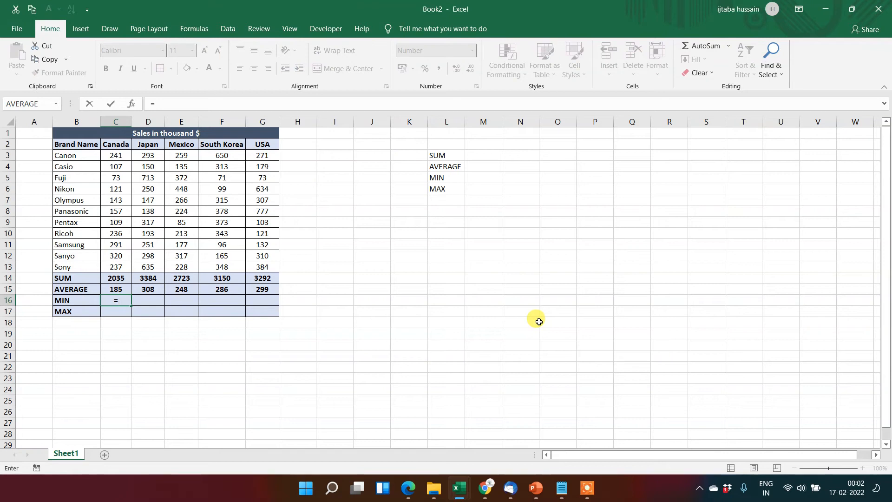
text(min)
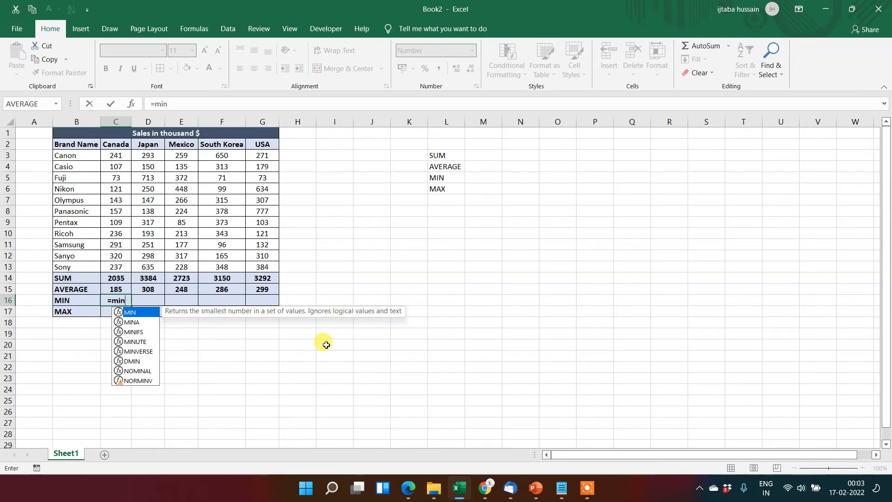
key(Tab)
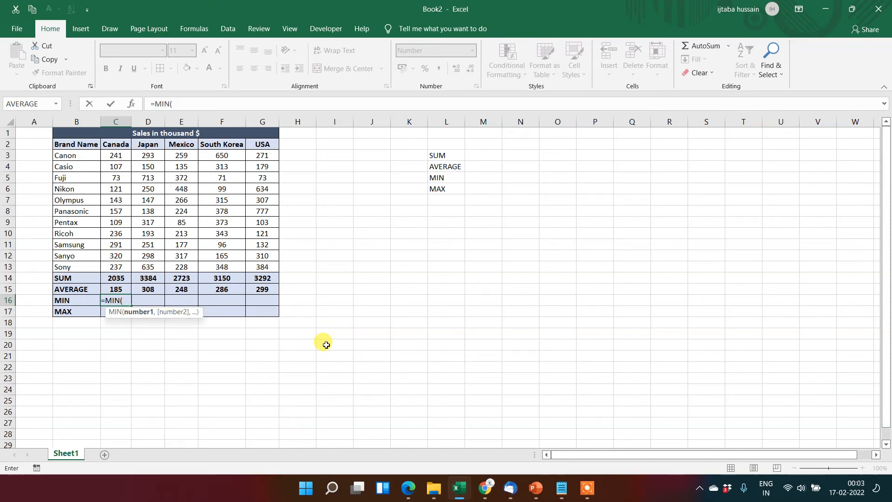
key(Up)
key(Up)
key(Up)
key(ctrl+shift+Up)
key(shift+Down)
key(Return)
Copy the MIN formula from C16 across to G16 and check the Canada and Japan minimums against cells C5 and D8.
key(Up)
key(ctrl+c)
key(shift+Right)
key(shift+Right)
key(shift+Right)
key(shift+Right)
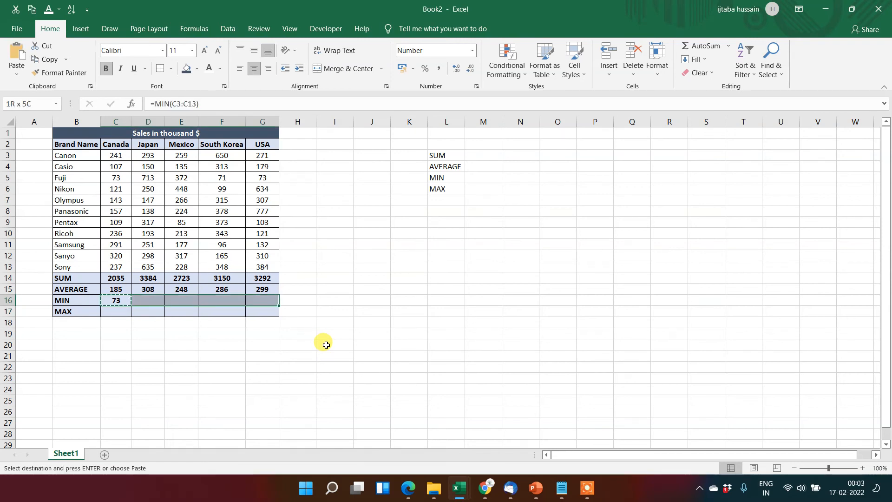
key(Return)
key(Left)
key(Right)
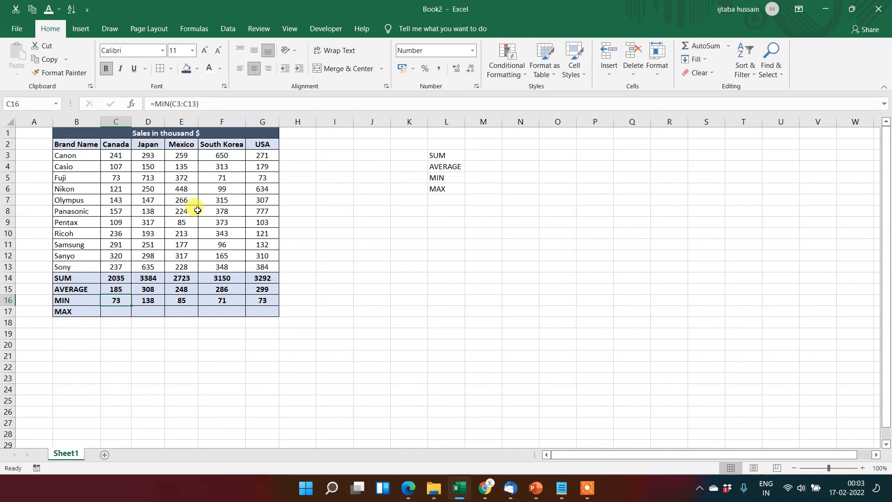
click(116, 177)
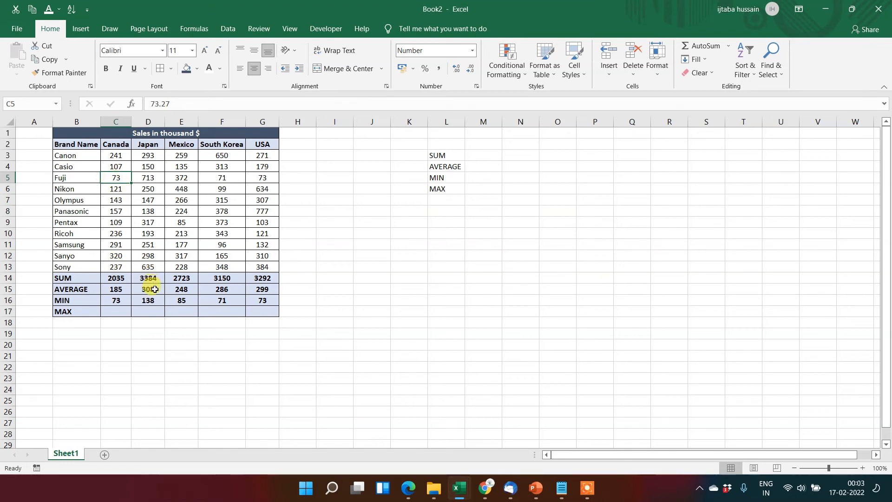
click(154, 210)
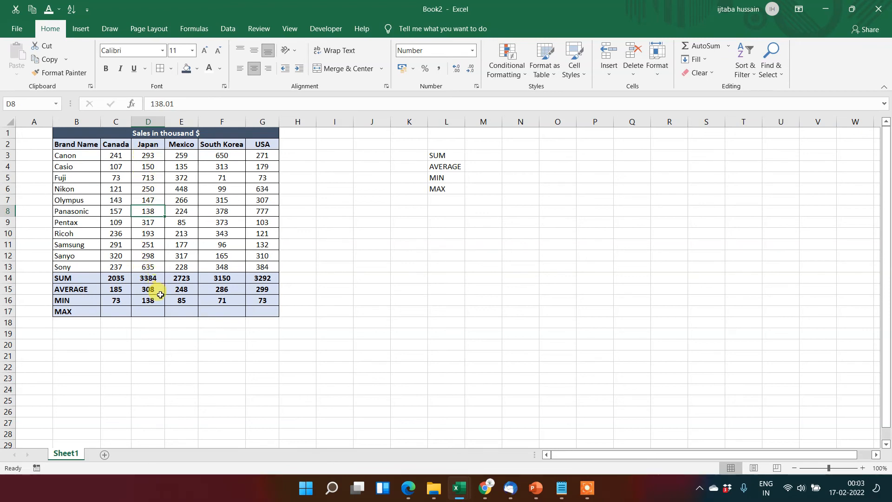
Enter a MAX formula in C17 over the Canada range C3:C13.
click(125, 313)
text(=ma)
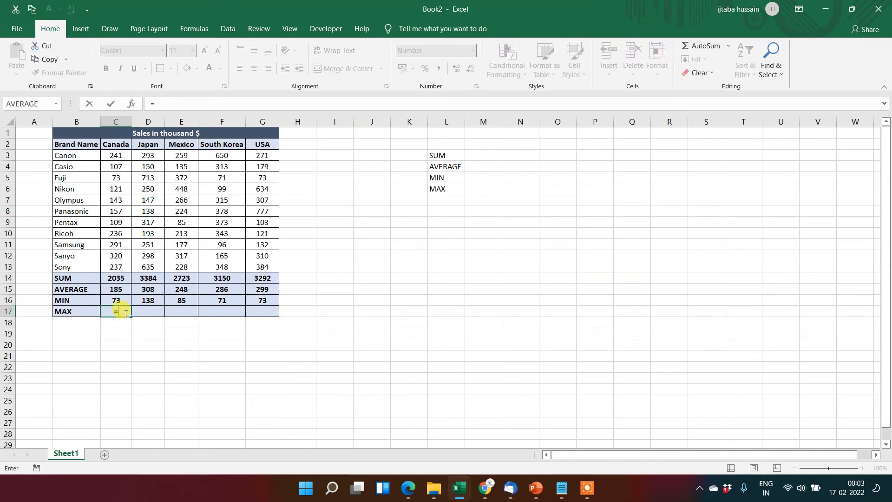
key(Down)
key(Tab)
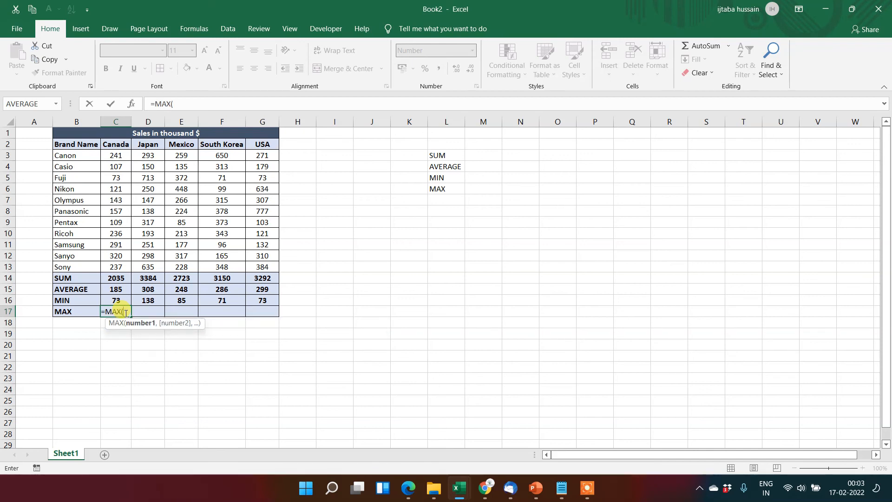
key(Up)
key(Up)
key(Up)
key(Up)
key(shift+Up)
key(shift+Up)
key(shift+Up)
key(shift+Up)
key(shift+Up)
key(shift+Up)
key(shift+Up)
key(shift+Up)
key(shift+Up)
key(shift+Up)
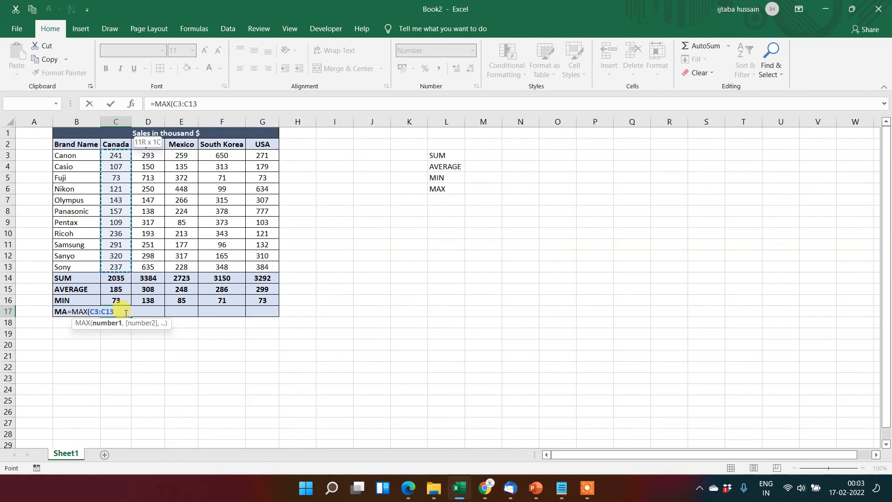
text())
key(Return)
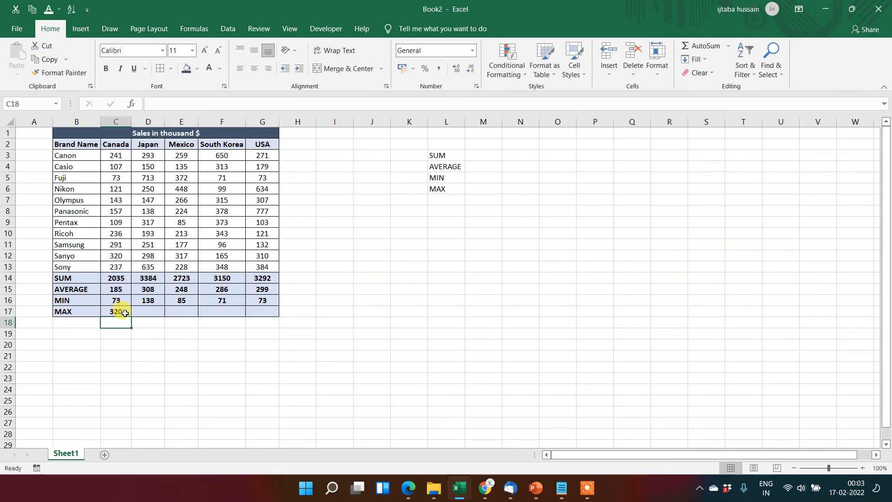
Copy the Canada MAX formula from C17 across the row to the USA column, G17.
click(125, 313)
key(ctrl+c)
key(shift+Right)
key(shift+Right)
key(shift+Right)
key(shift+Right)
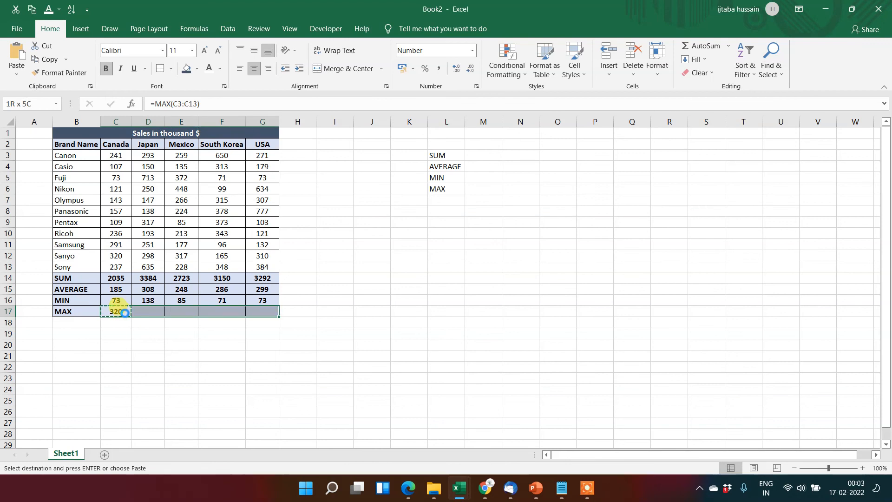
key(Return)
Select the Canada range C3:C13 and the USA range G3:G13 in turn to check their average and sum.
key(Up)
key(Up)
key(Up)
key(Up)
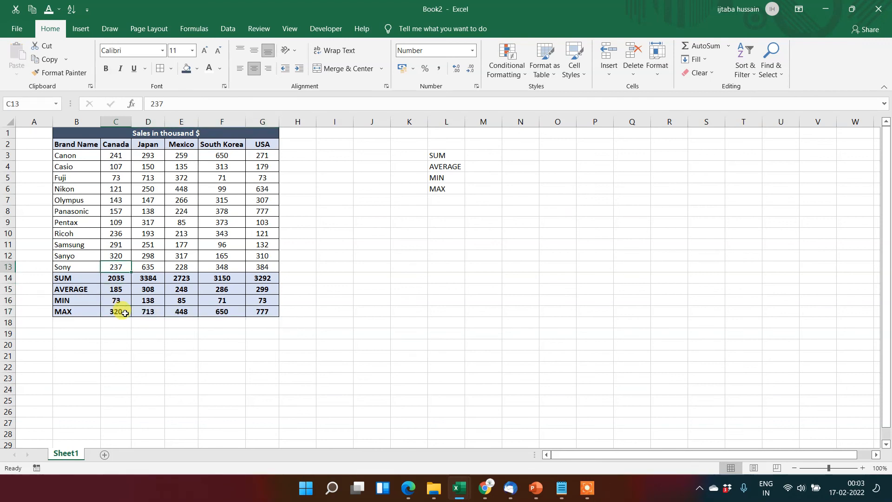
key(ctrl+shift+Up)
key(shift+Down)
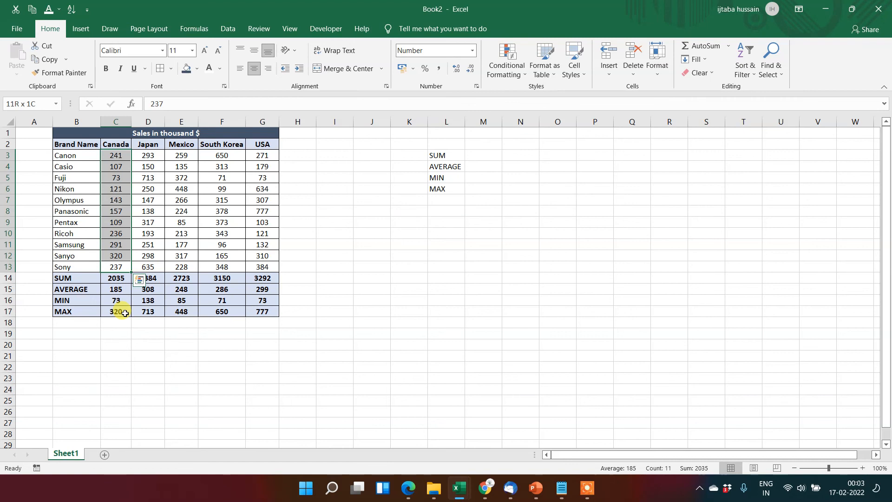
key(Right)
key(Right)
key(Right)
key(Right)
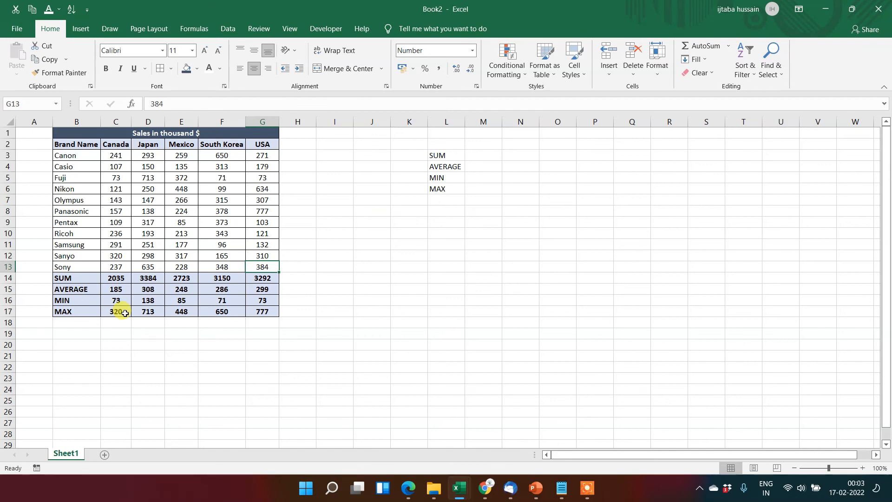
key(ctrl+shift+Up)
key(shift+Down)
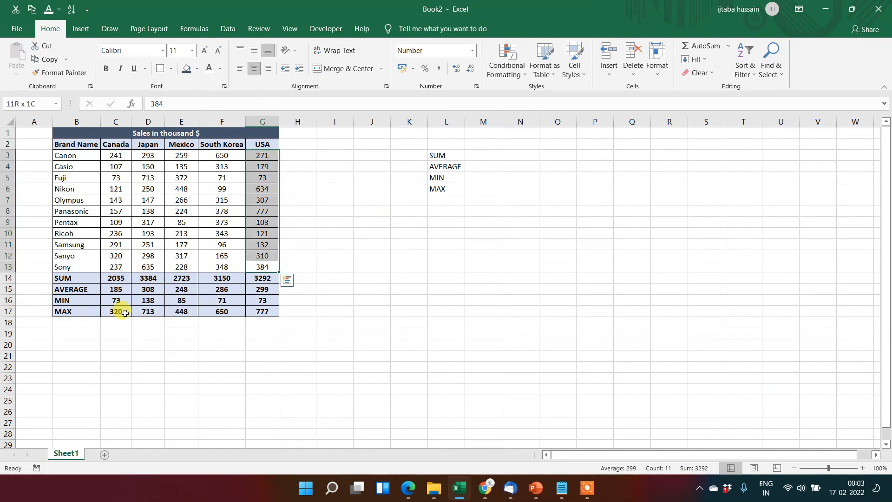
key(Down)
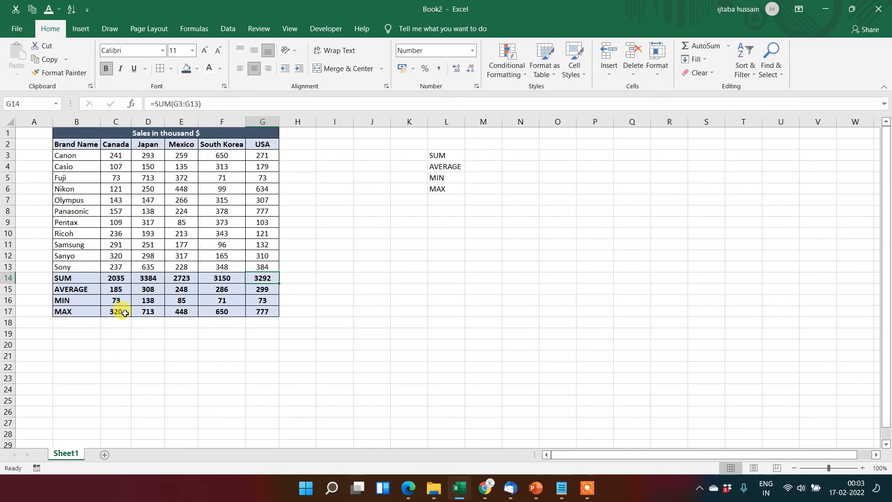